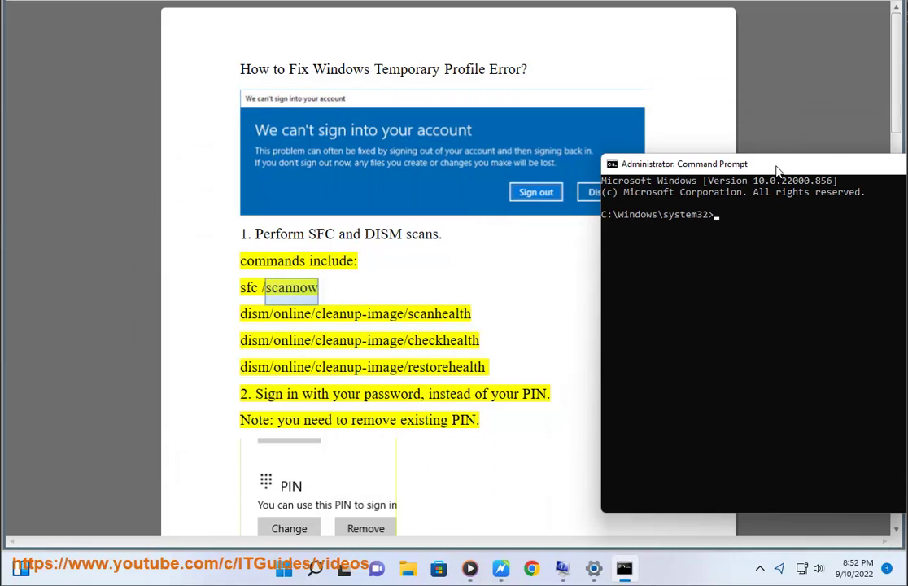
# - Enter the system file scan command SFC /SCANNOW at the administrator Command Prompt without running it
pyautogui.write('SFCC')
pyautogui.press('BackSpace')
pyautogui.press('BackSpace')
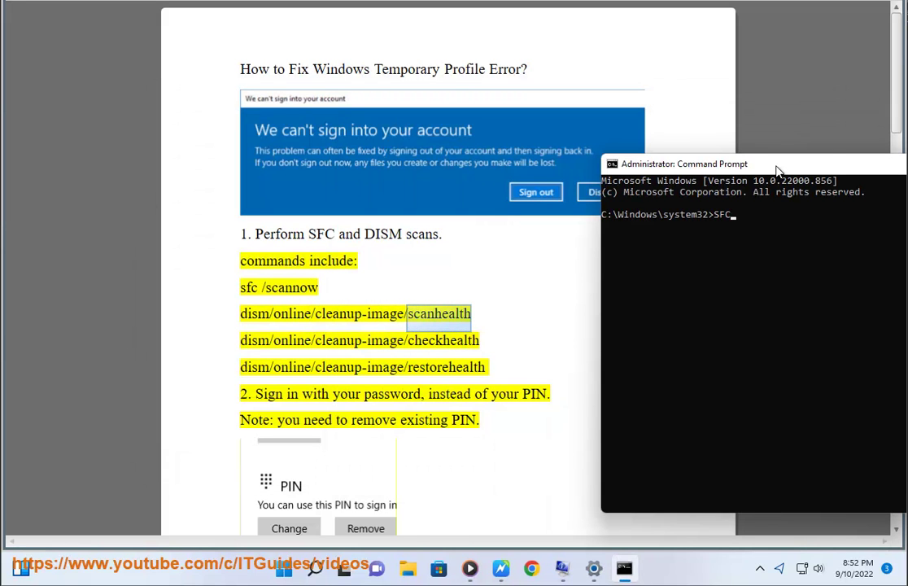
pyautogui.write('/SCAMM')
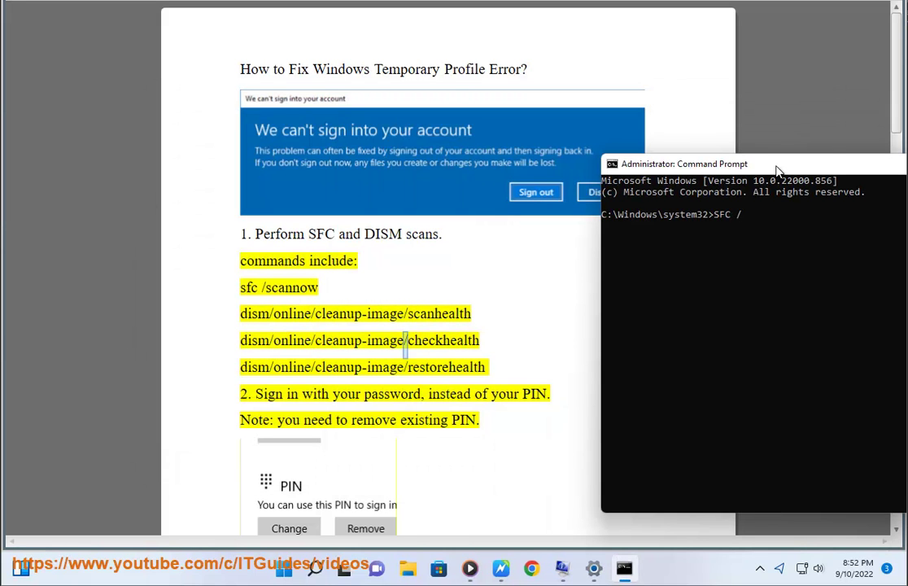
pyautogui.press('BackSpace')
pyautogui.press('BackSpace')
pyautogui.write('NNOW')
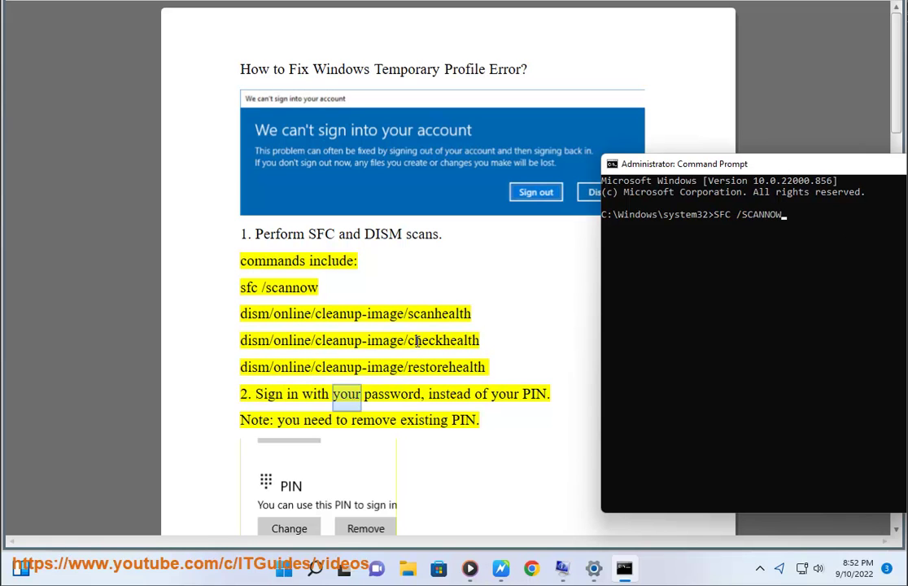
# - Switch to Windows Settings and open the Sign-in options of the account
pyautogui.click(521, 325)
pyautogui.scroll(-2, 511, 377)
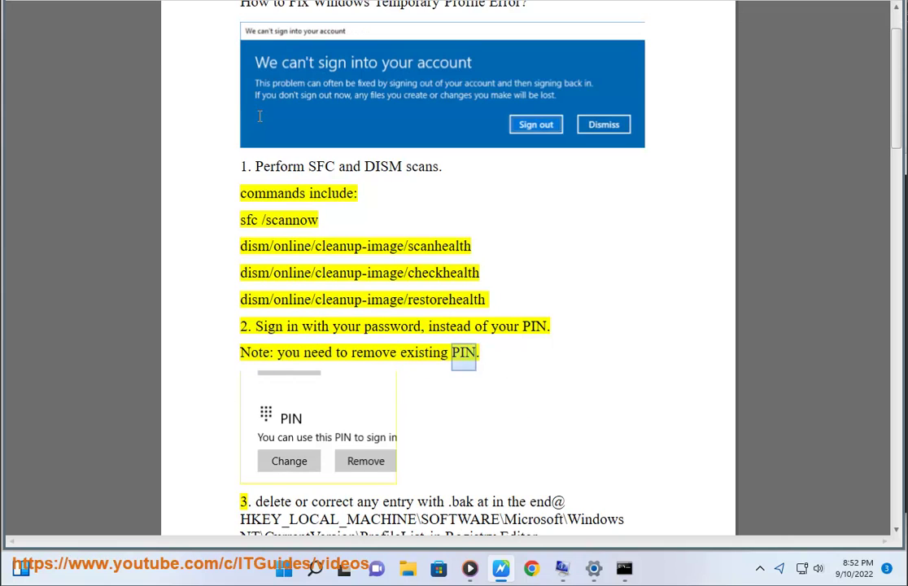
pyautogui.click(316, 569)
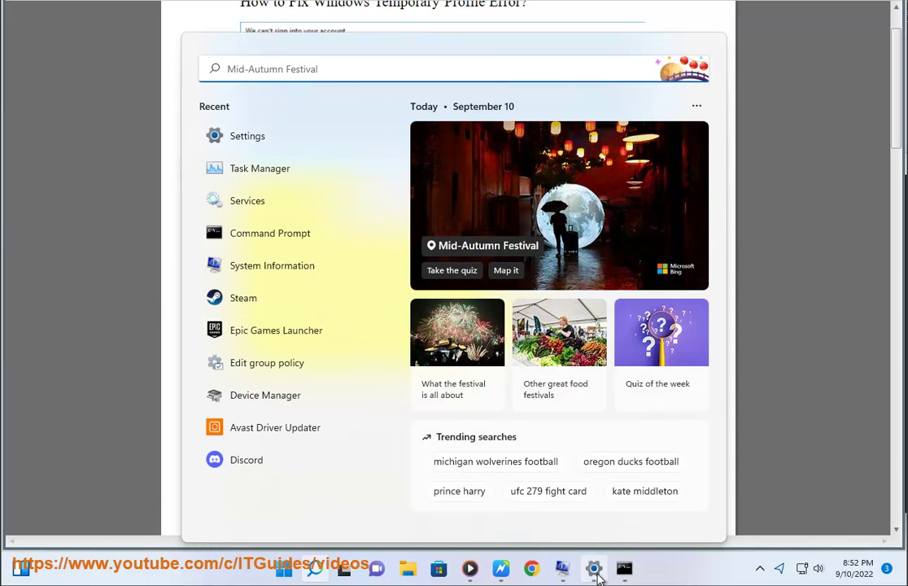
pyautogui.click(595, 570)
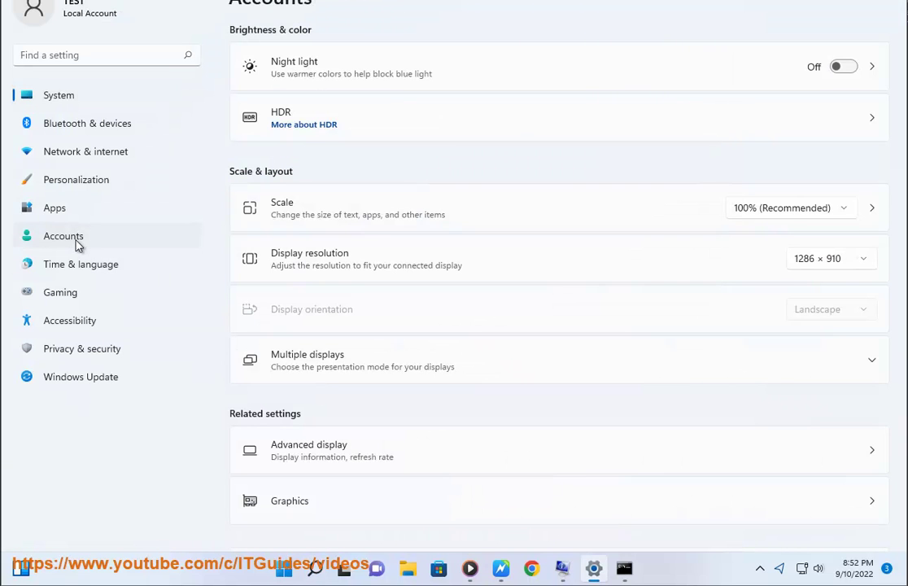
pyautogui.click(74, 238)
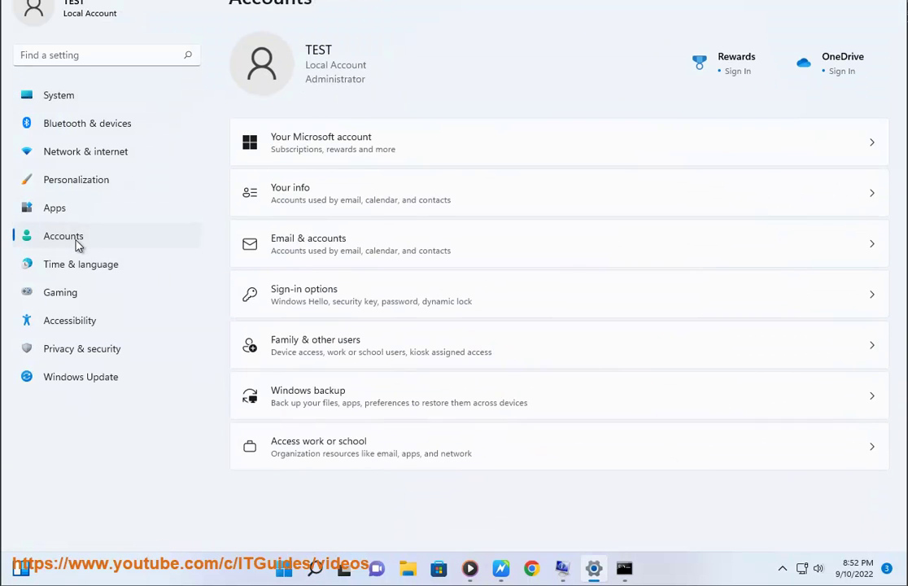
pyautogui.click(364, 301)
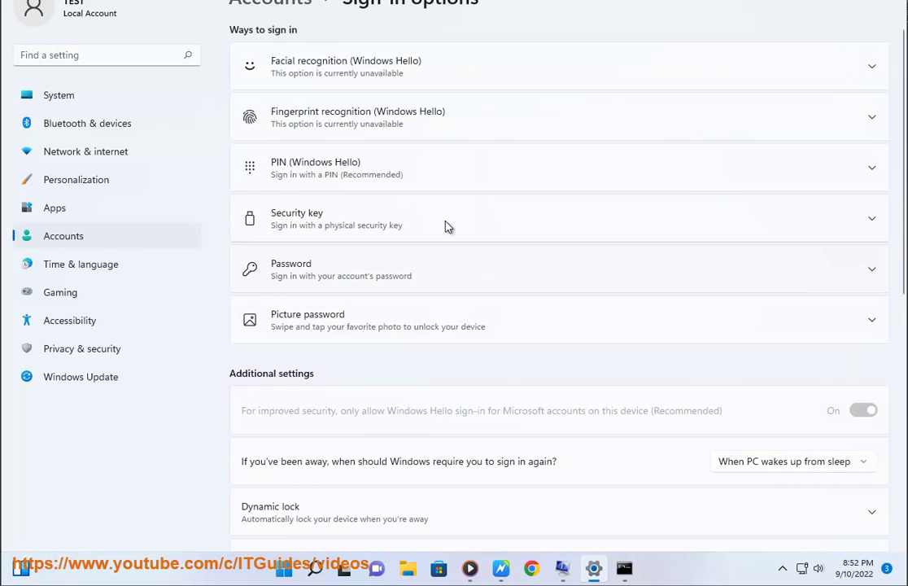
# - Expand the PIN (Windows Hello) and Password sign-in methods to review their options, and close Settings
pyautogui.click(870, 171)
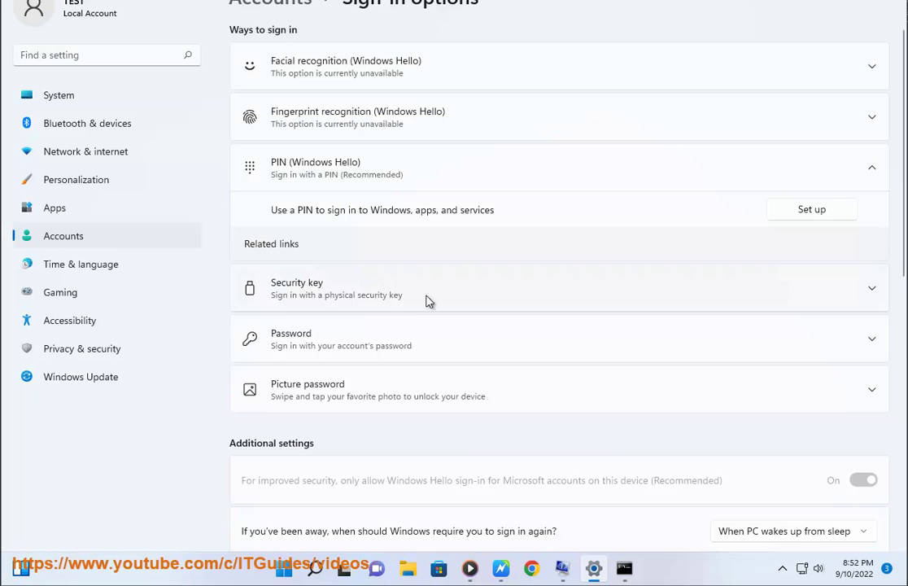
pyautogui.click(415, 339)
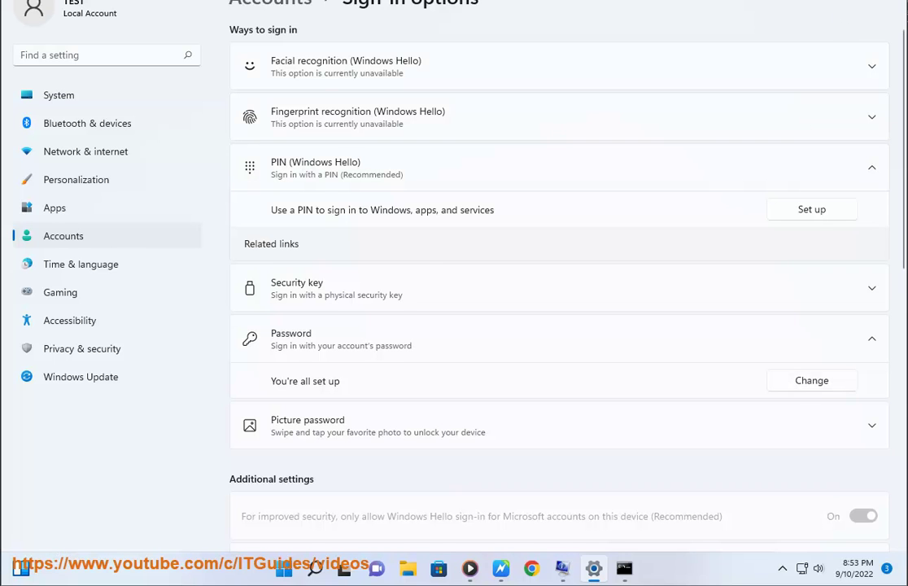
pyautogui.click(889, 2)
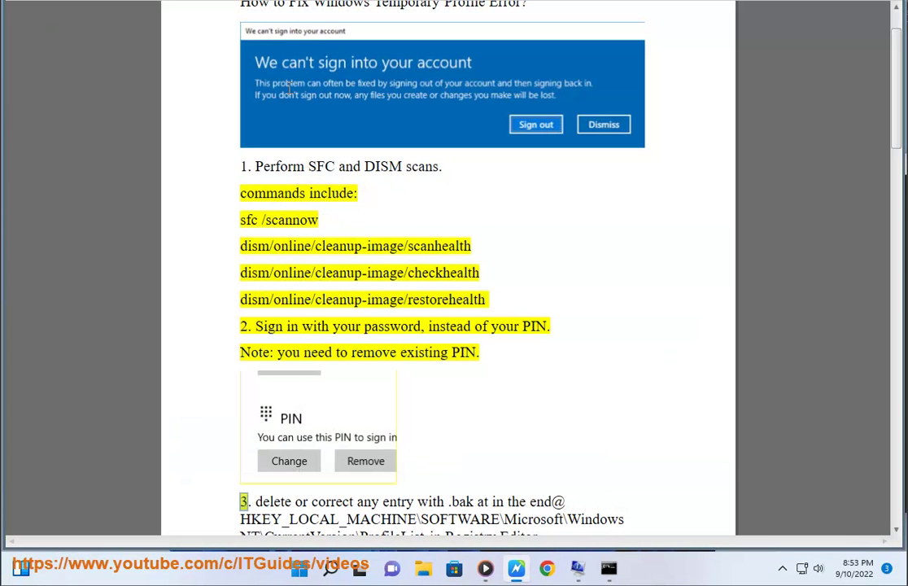
# - Find the Registry Editor through Windows search and launch it, approving the elevation request
pyautogui.scroll(-1, 561, 236)
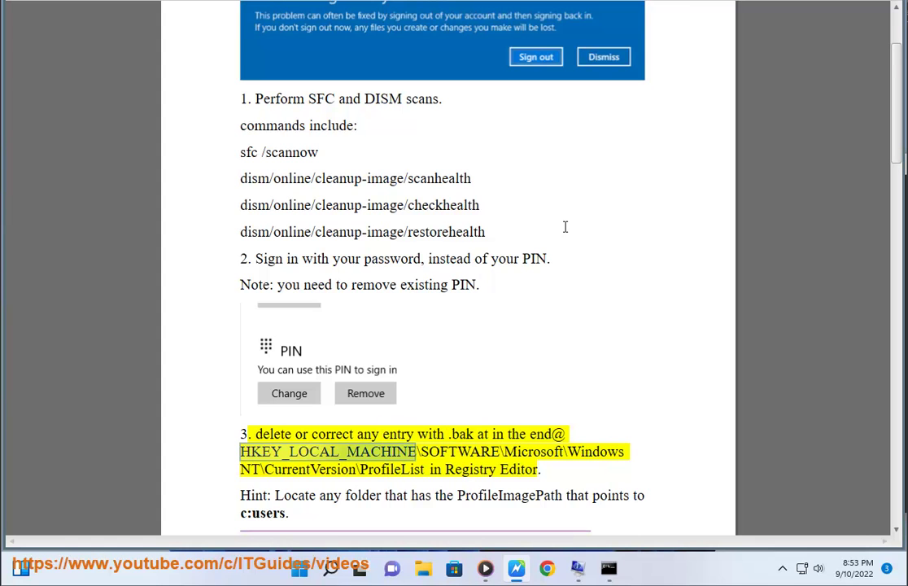
pyautogui.click(331, 567)
pyautogui.write('REG')
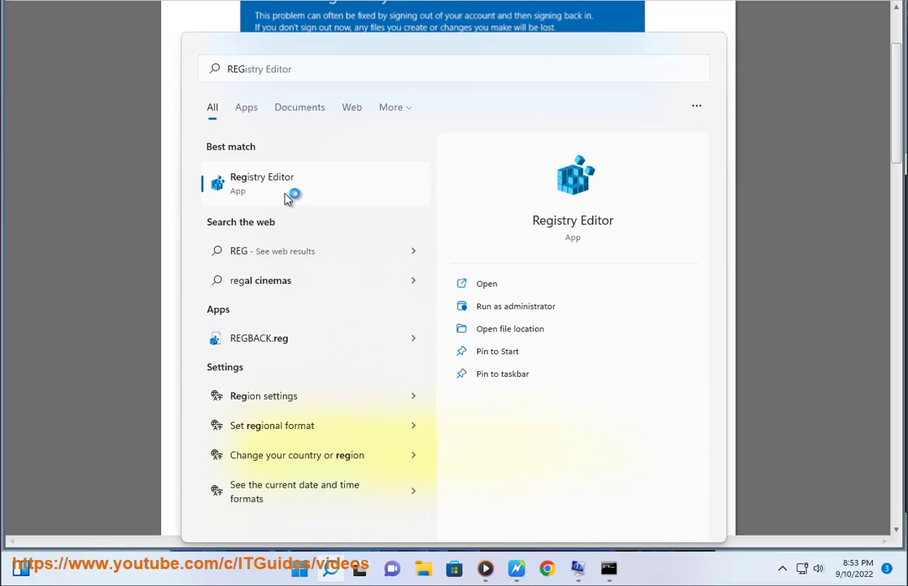
pyautogui.click(288, 196)
pyautogui.click(395, 364)
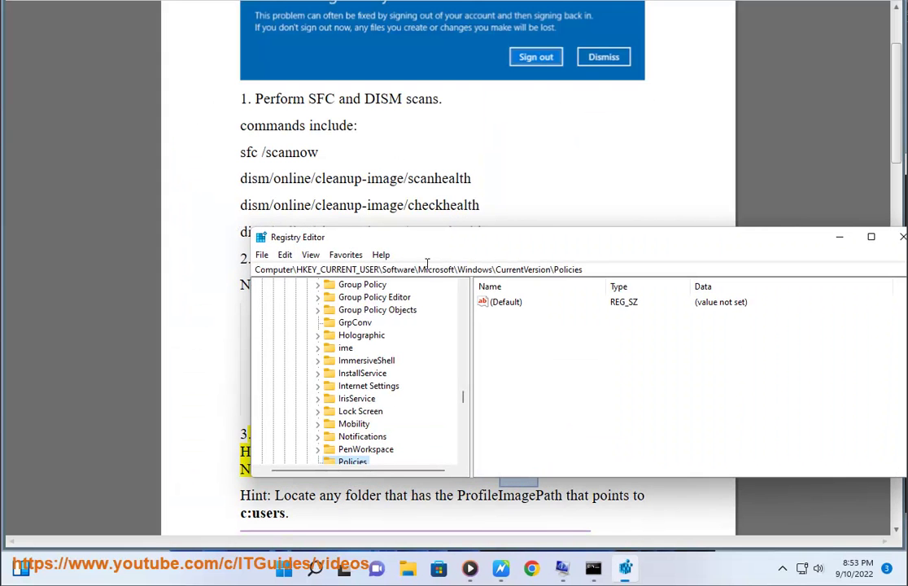
# - Copy the path HKEY_LOCAL_MACHINE\SOFTWARE\Microsoft\Windows NT\CurrentVersion\ProfileList from the guide document and go to that key in Registry Editor
pyautogui.click(313, 188)
pyautogui.scroll(-2, 448, 350)
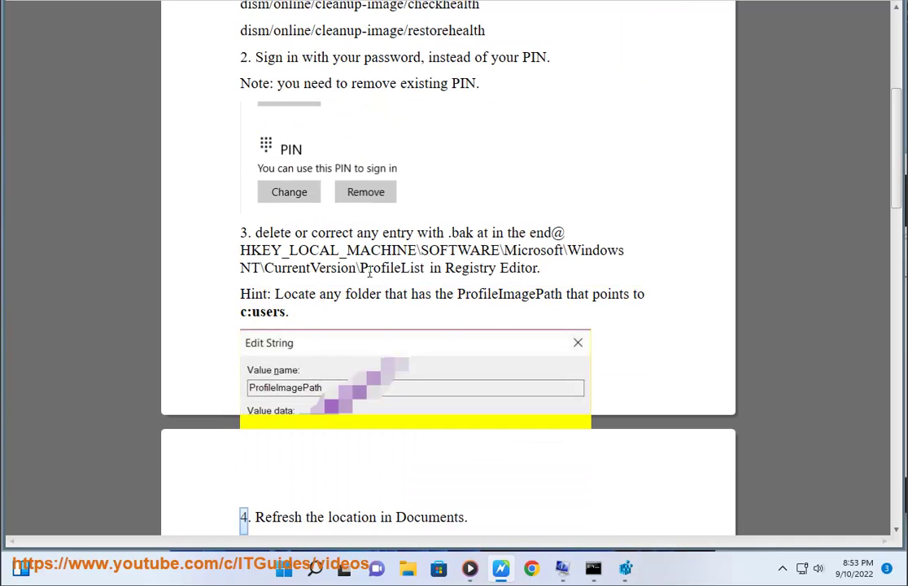
pyautogui.moveTo(393, 268); pyautogui.dragTo(237, 260)
pyautogui.hotkey('ctrl', 'c')
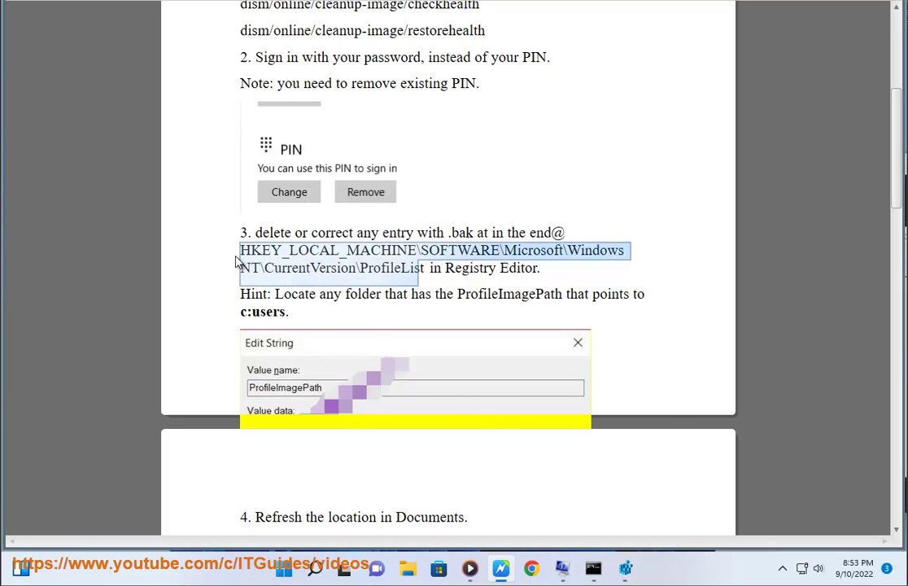
pyautogui.click(628, 570)
pyautogui.click(573, 268)
pyautogui.hotkey('ctrl', 'v')
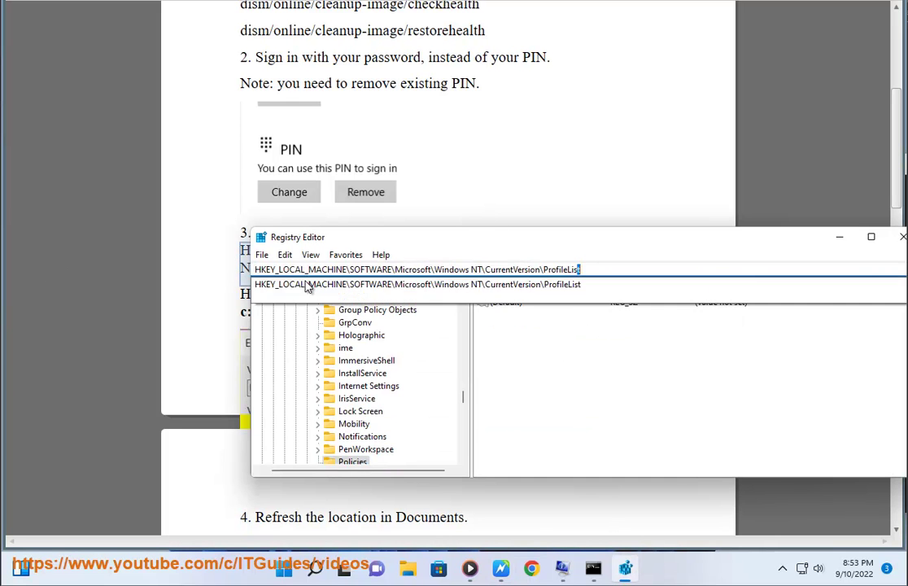
pyautogui.click(593, 284)
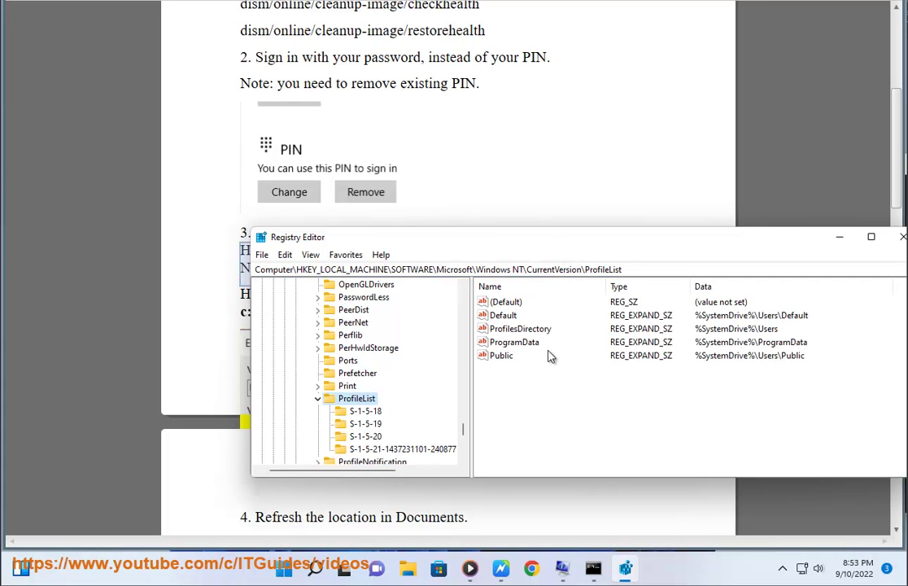
# - Open the ProfileImagePath value of the S-1-5-21 user profile key under ProfileList for editing
pyautogui.moveTo(527, 241); pyautogui.dragTo(458, 206)
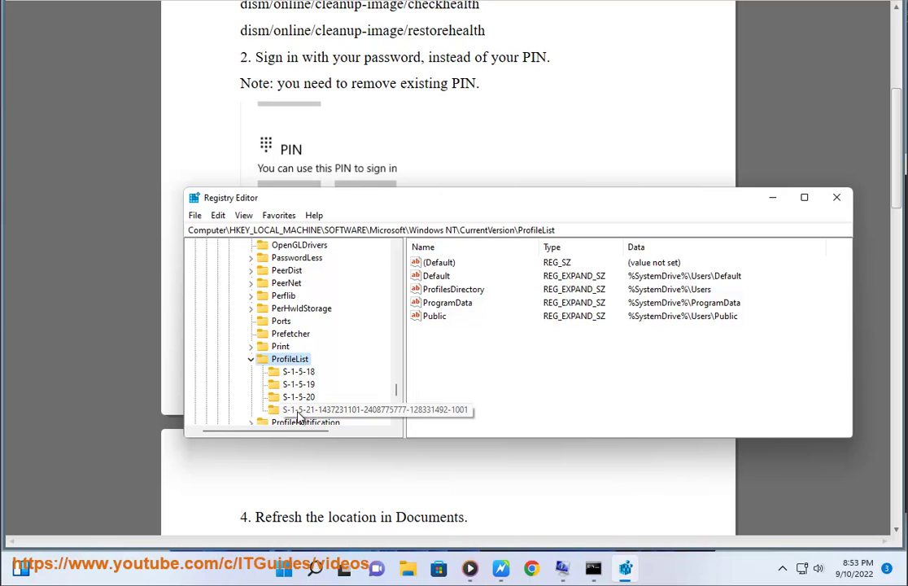
pyautogui.click(298, 411)
pyautogui.click(449, 384)
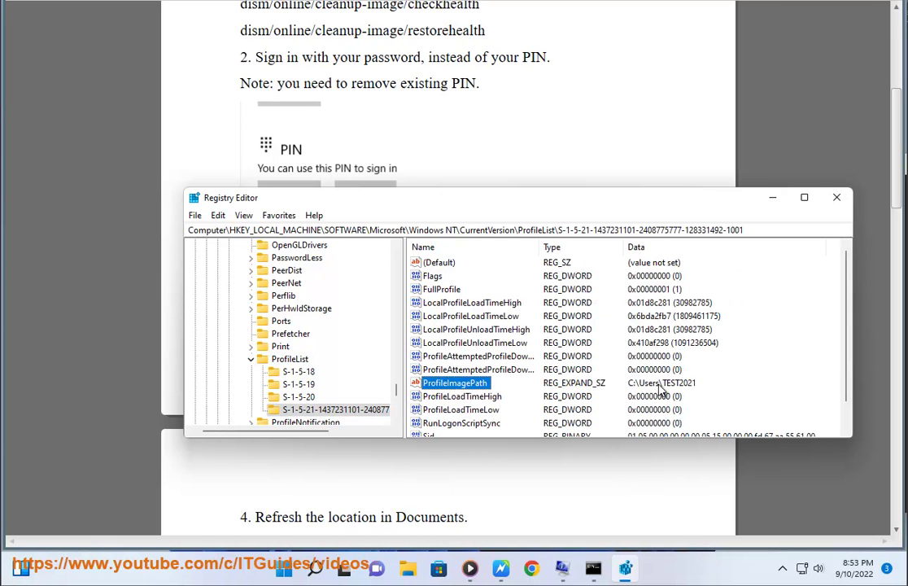
pyautogui.doubleClick(489, 386)
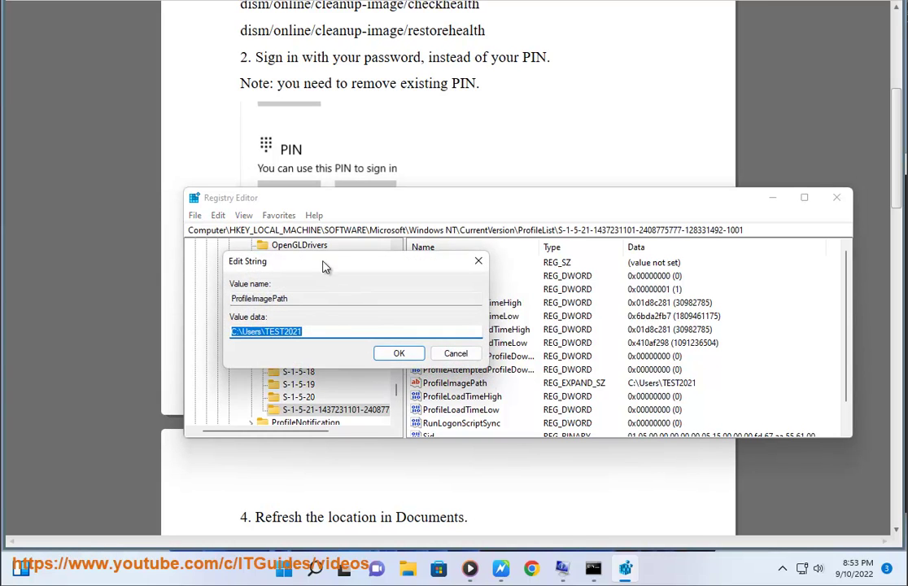
pyautogui.moveTo(322, 270); pyautogui.dragTo(586, 262)
pyautogui.moveTo(572, 323); pyautogui.dragTo(499, 323)
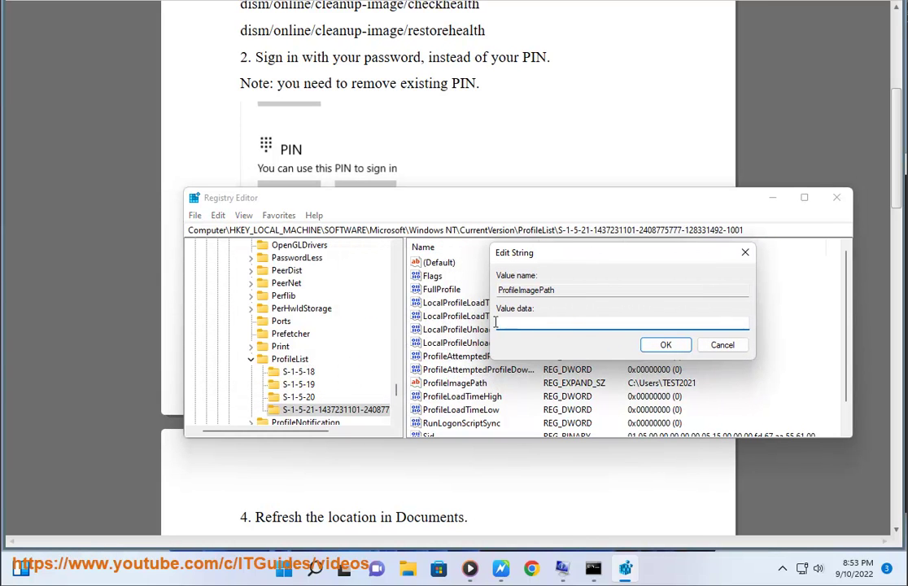
# - Open Task Manager and check the signed-in account name in its list of users
pyautogui.click(317, 571)
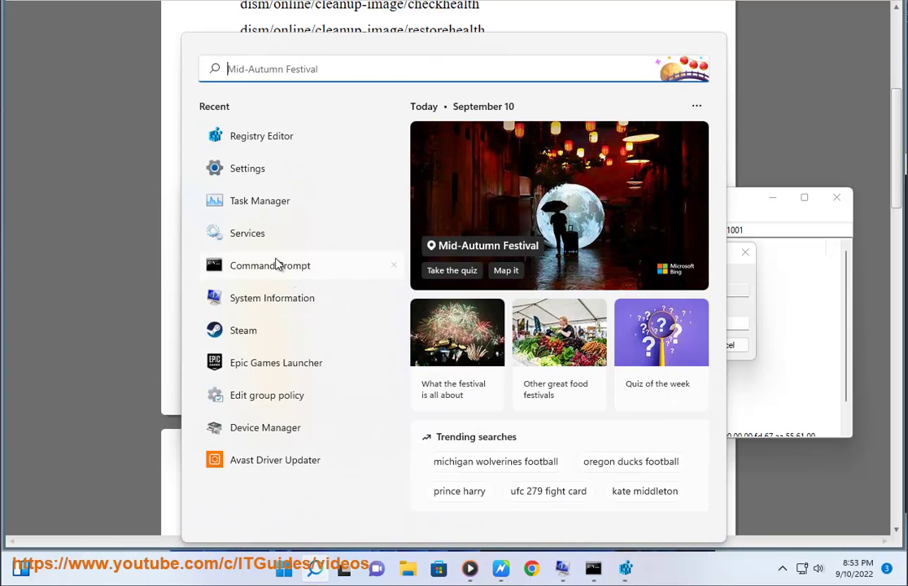
pyautogui.click(262, 203)
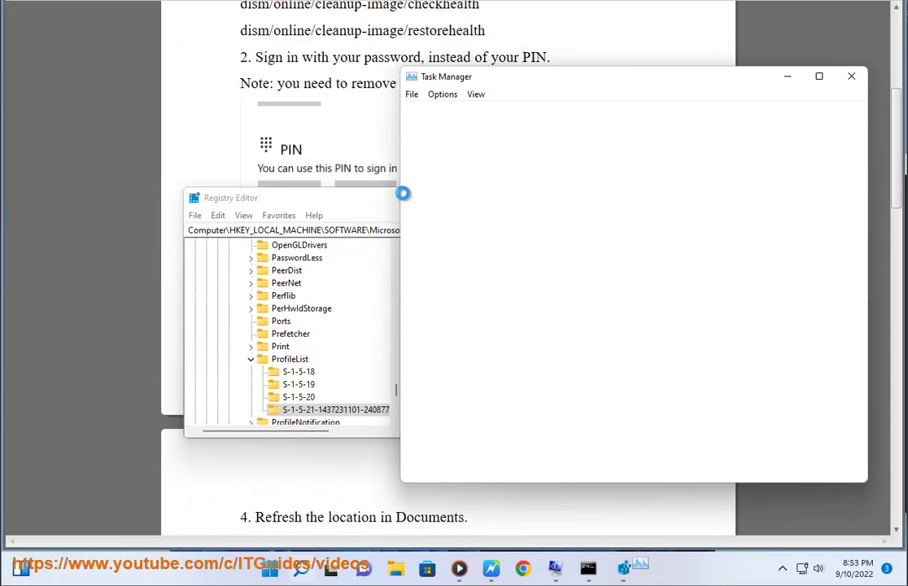
pyautogui.click(603, 113)
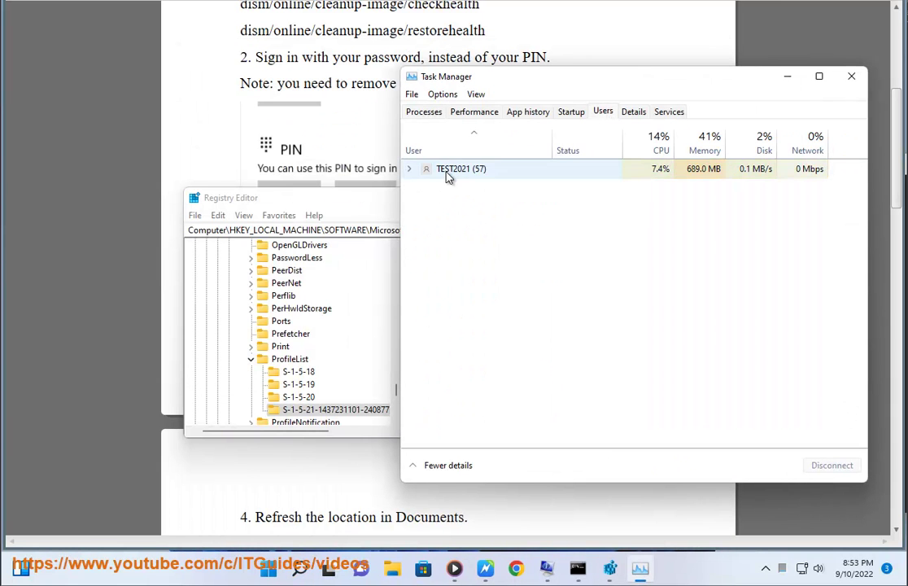
pyautogui.click(452, 170)
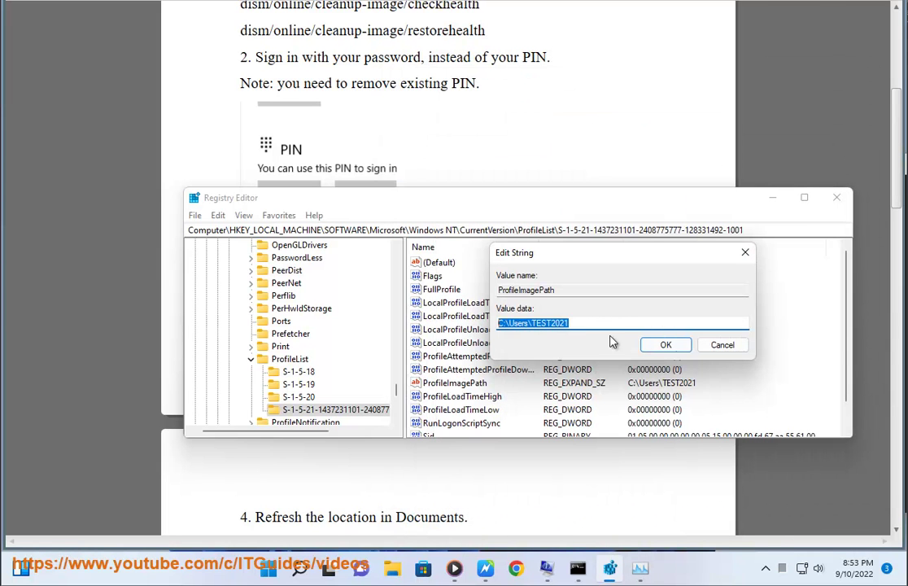
# - Check the user folder name in the ProfileImagePath data, cancel the edit and close Registry Editor
pyautogui.click(576, 322)
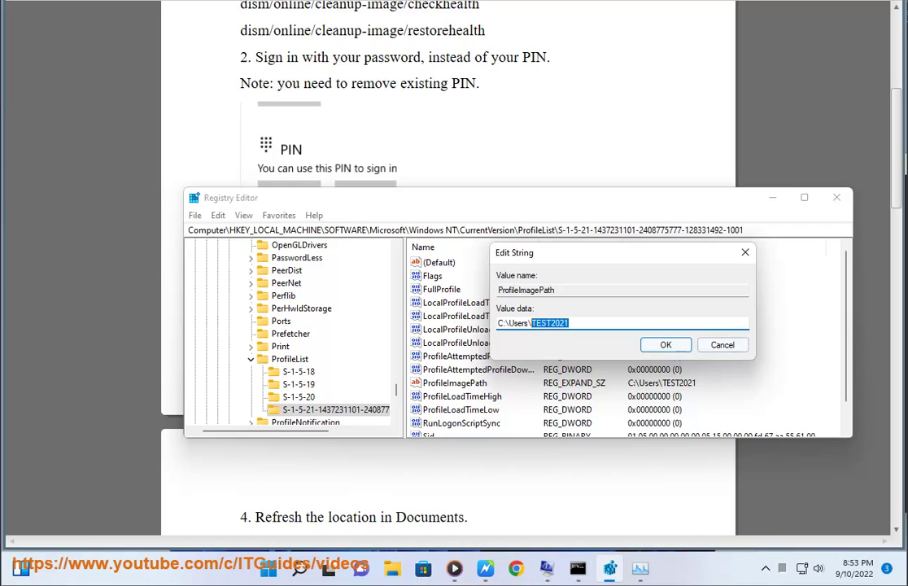
pyautogui.click(724, 347)
pyautogui.click(838, 198)
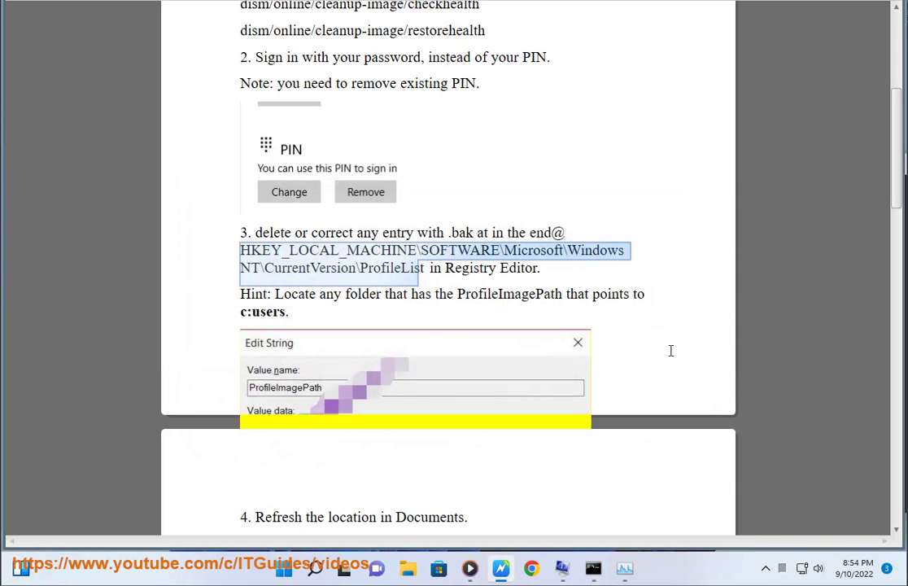
# - Go to the guide's Documents location section, and open the Documents folder's properties in File Explorer
pyautogui.click(591, 475)
pyautogui.scroll(-4, 389, 242)
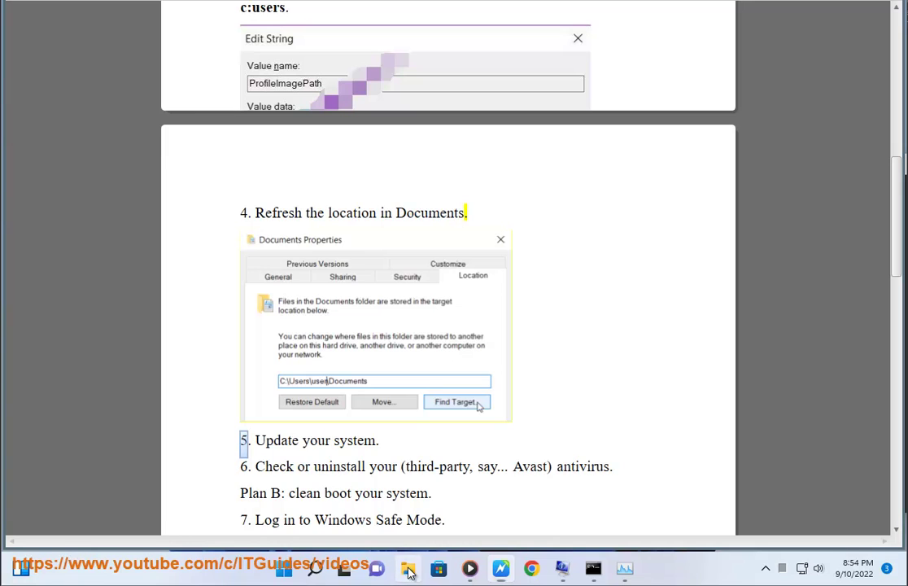
pyautogui.press('super+e')
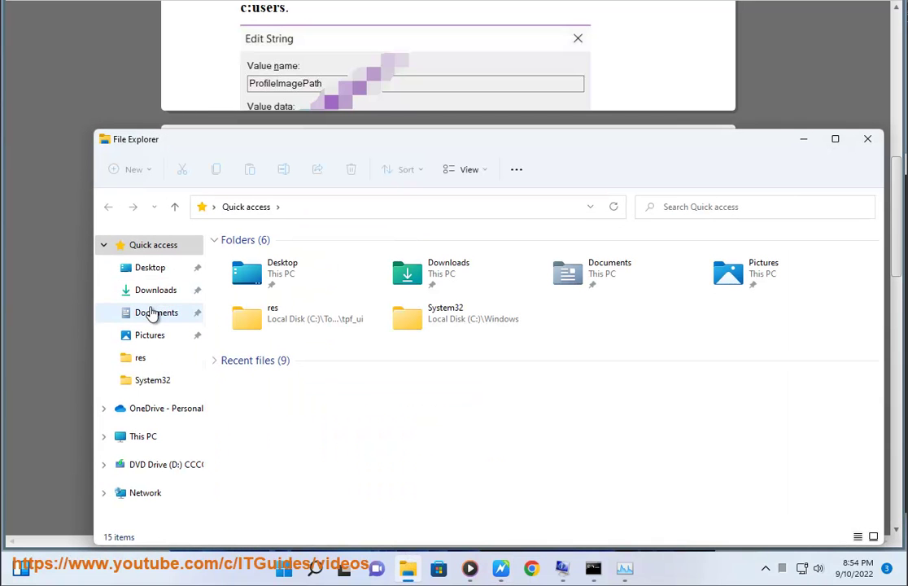
pyautogui.rightClick(151, 315)
pyautogui.click(197, 443)
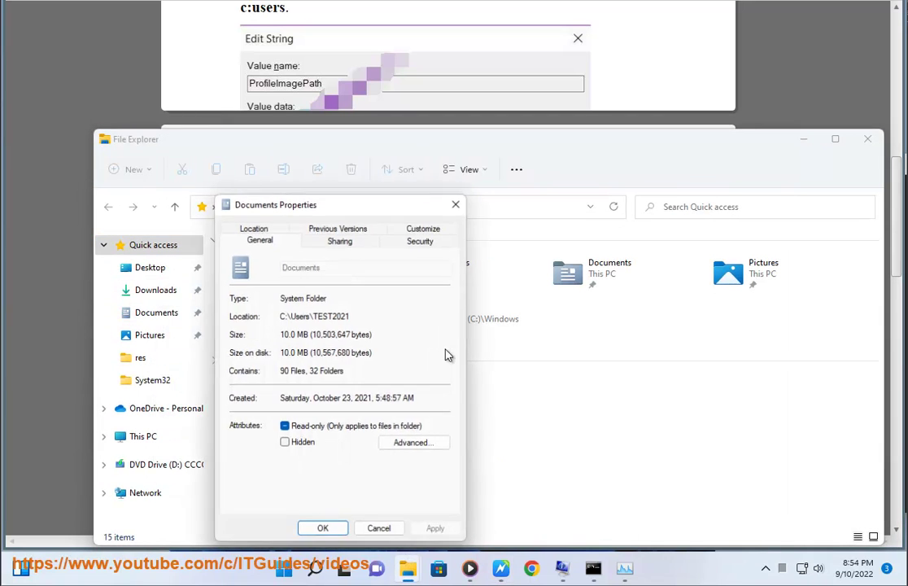
# - Look through the Documents property pages and find the target of the folder's storage location
pyautogui.click(334, 241)
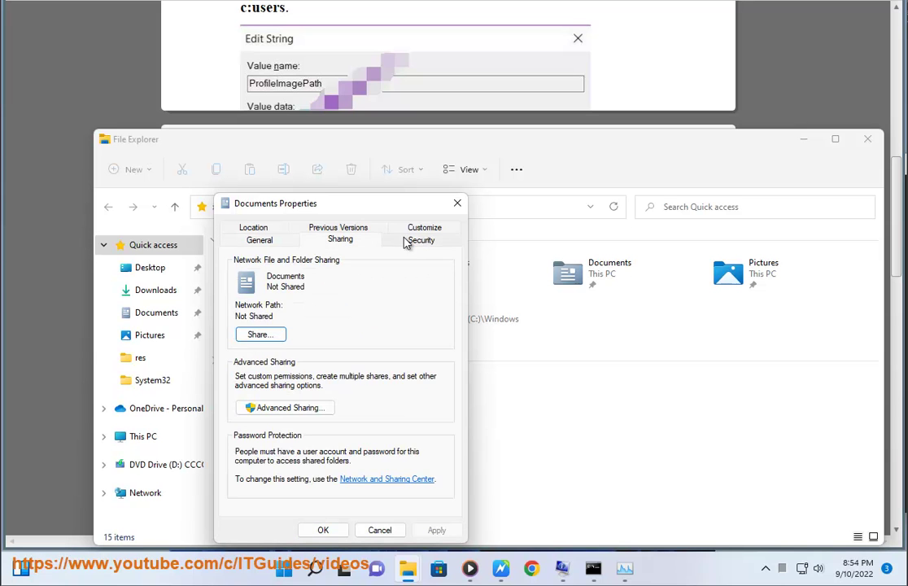
pyautogui.click(406, 241)
pyautogui.click(424, 231)
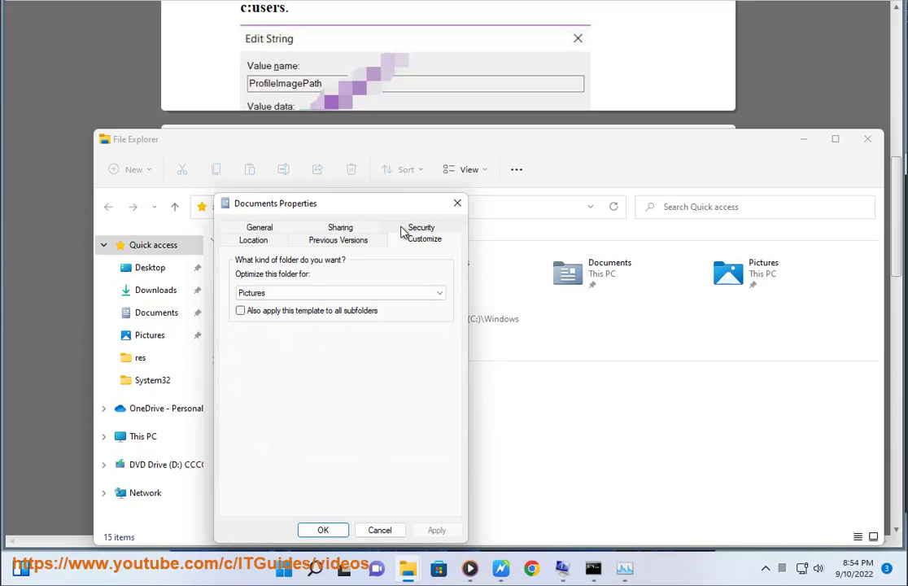
pyautogui.click(366, 231)
pyautogui.click(254, 228)
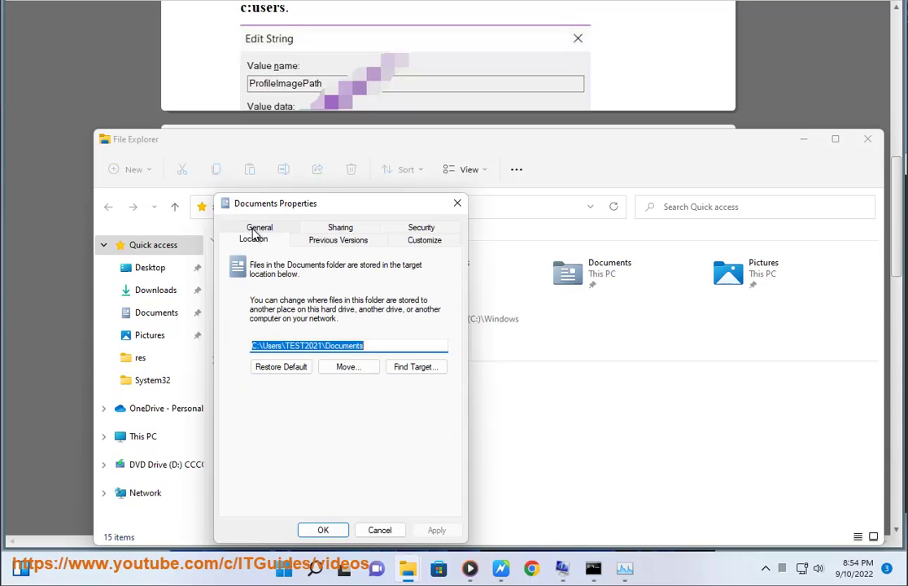
pyautogui.click(413, 370)
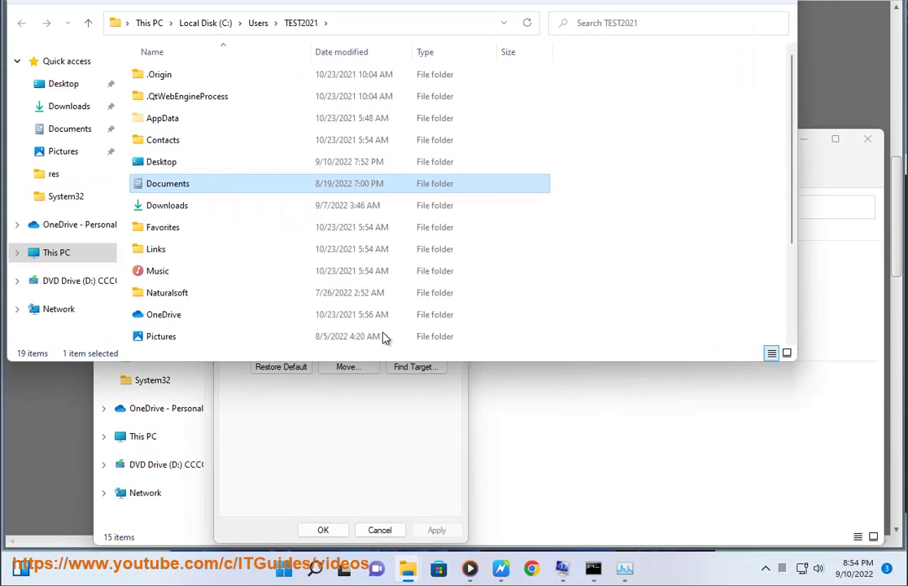
# - Check the Documents folder's storage path in its location properties, cancel the dialog and close File Explorer
pyautogui.click(65, 133)
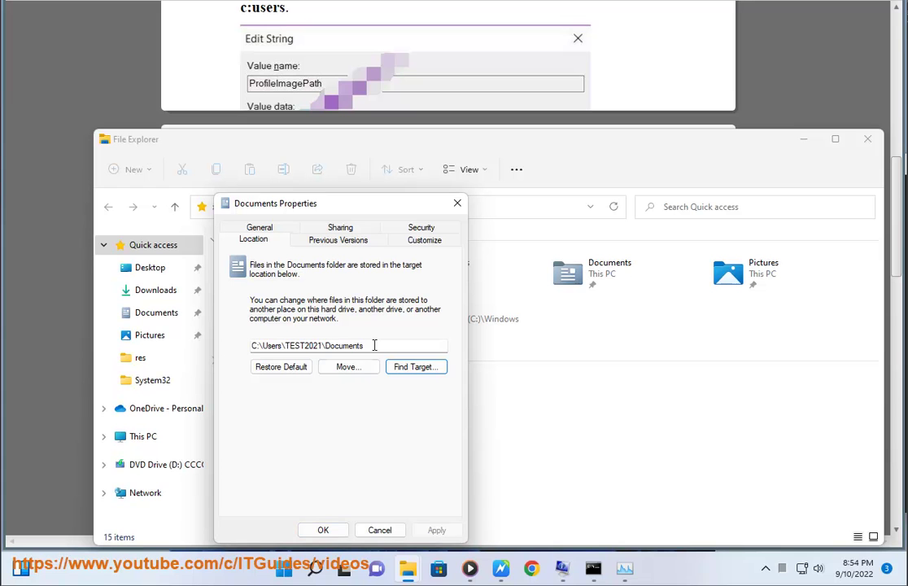
pyautogui.moveTo(373, 345); pyautogui.dragTo(229, 346)
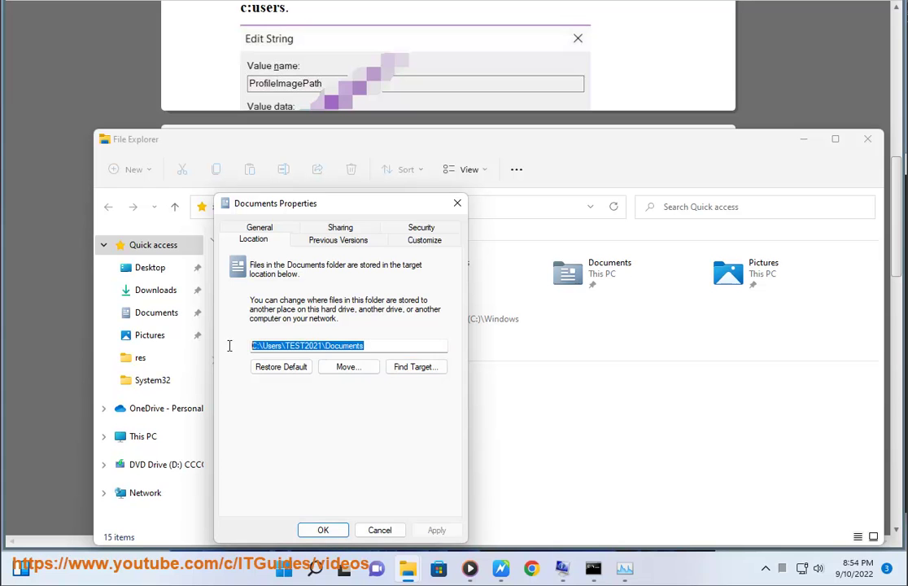
pyautogui.click(380, 530)
pyautogui.click(868, 138)
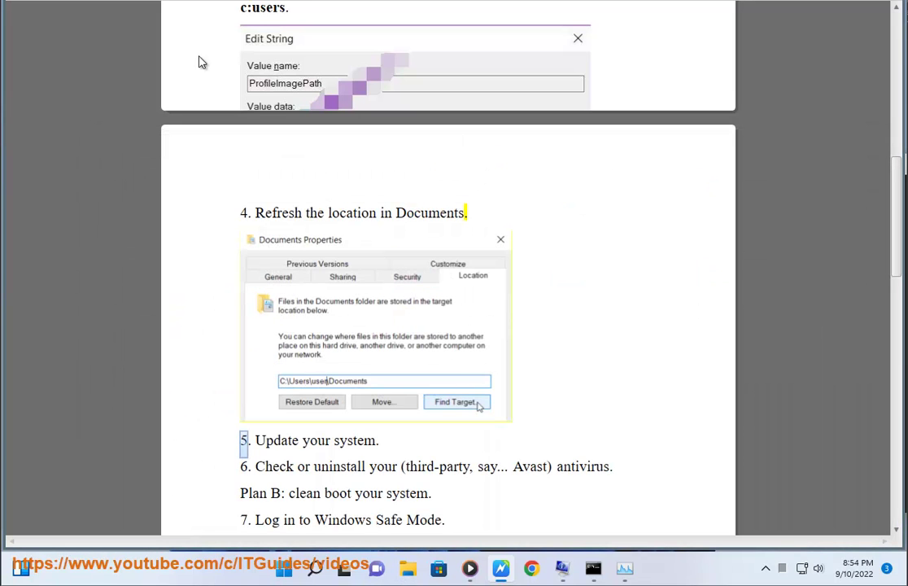
# - Open the Windows Update page in Settings and return to the guide
pyautogui.click(316, 569)
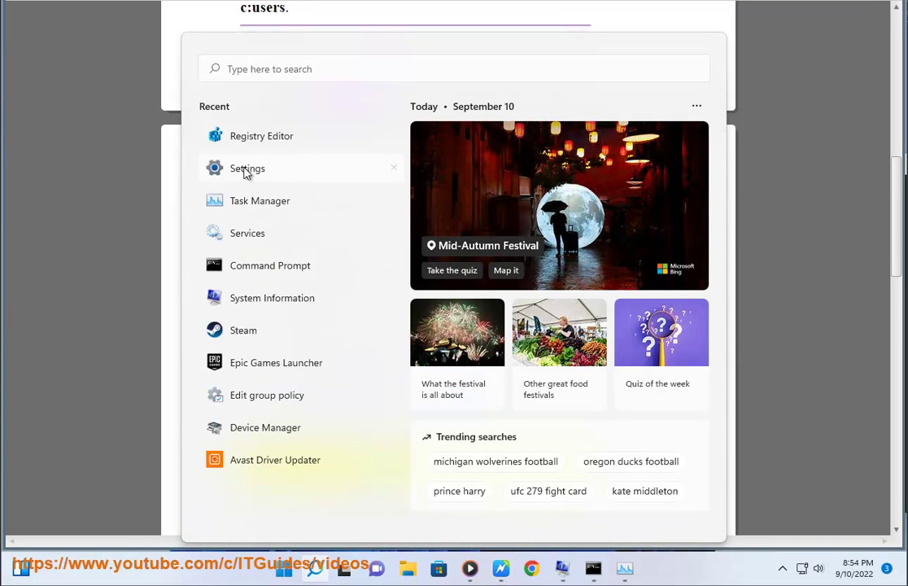
pyautogui.click(246, 170)
pyautogui.click(794, 75)
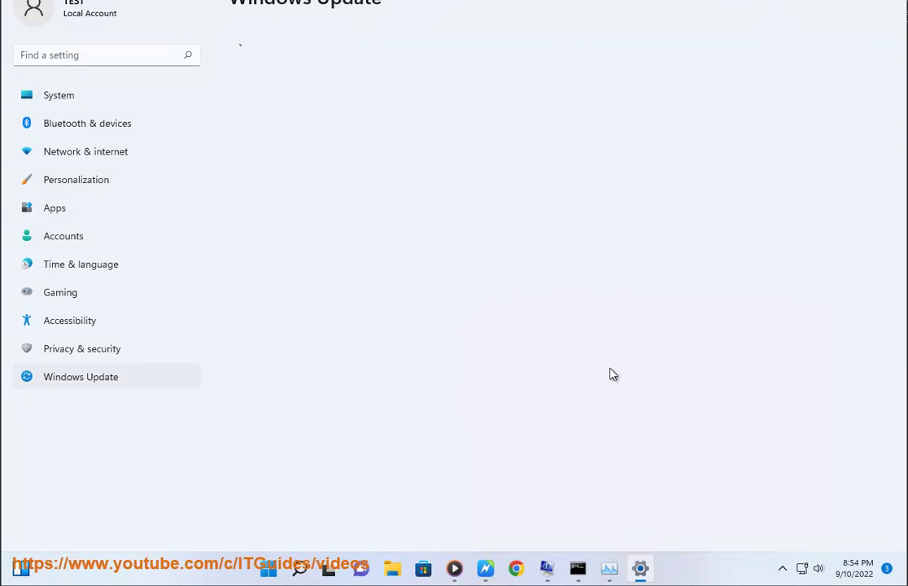
pyautogui.click(485, 568)
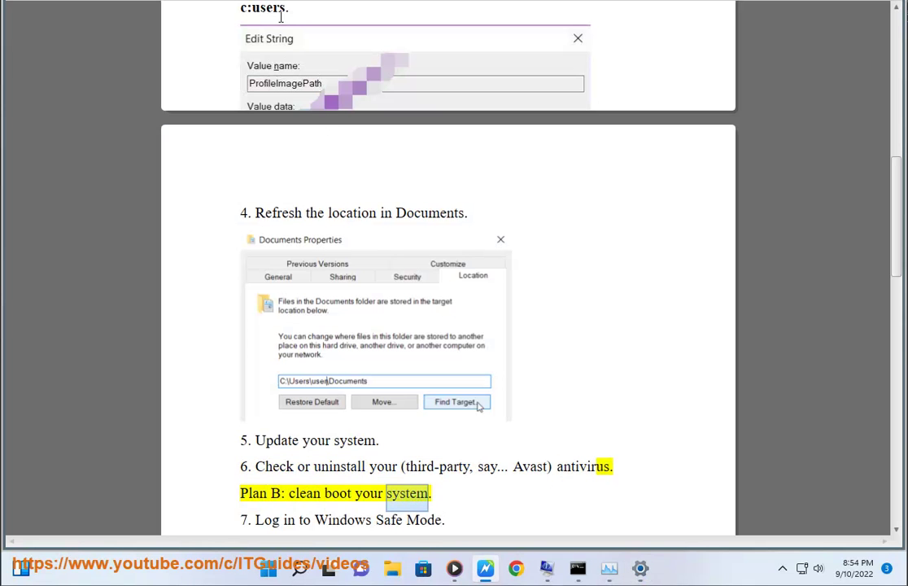
# - Search Google in Chrome for "WINDOWS CLEAN BOOT" and highlight the Microsoft Support result
pyautogui.click(516, 568)
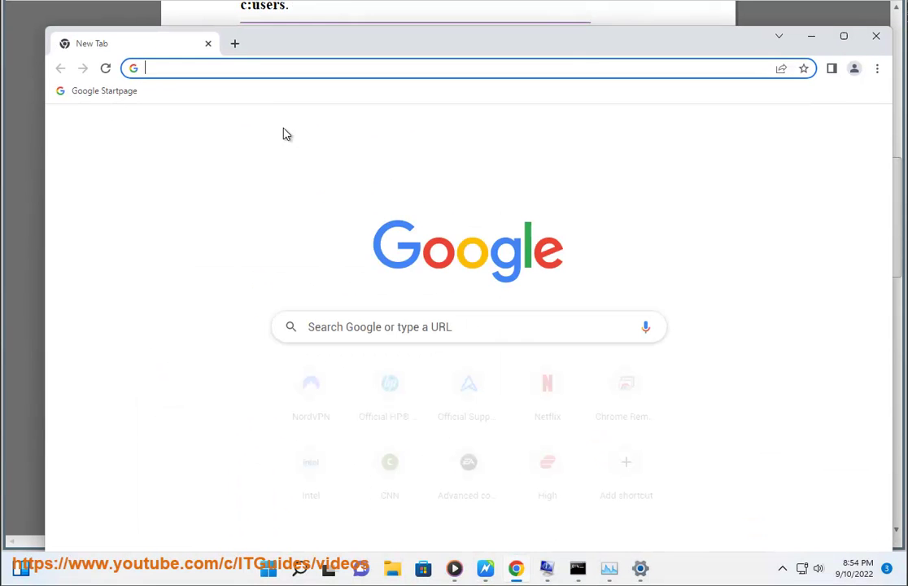
pyautogui.write('WINDOWS CLEAN BOOT')
pyautogui.click(256, 102)
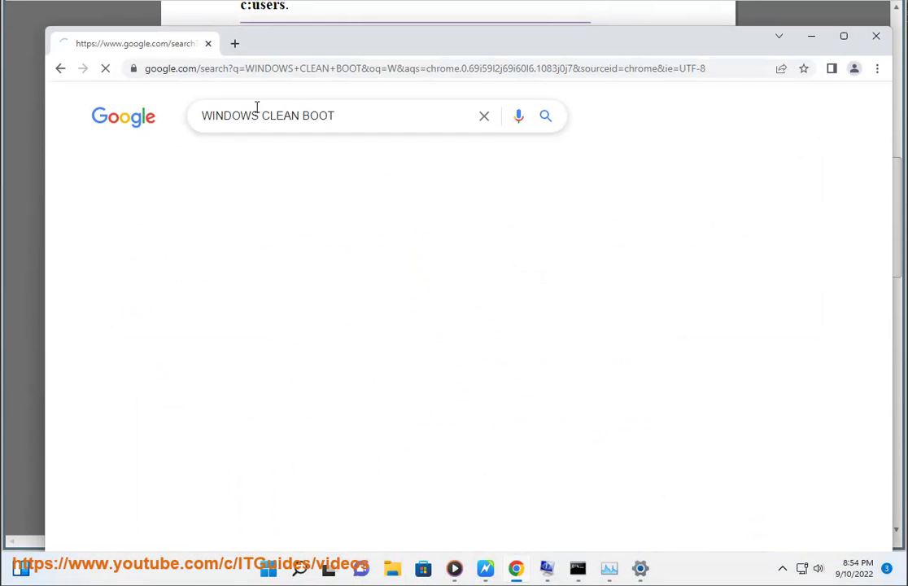
pyautogui.moveTo(407, 285); pyautogui.dragTo(68, 235)
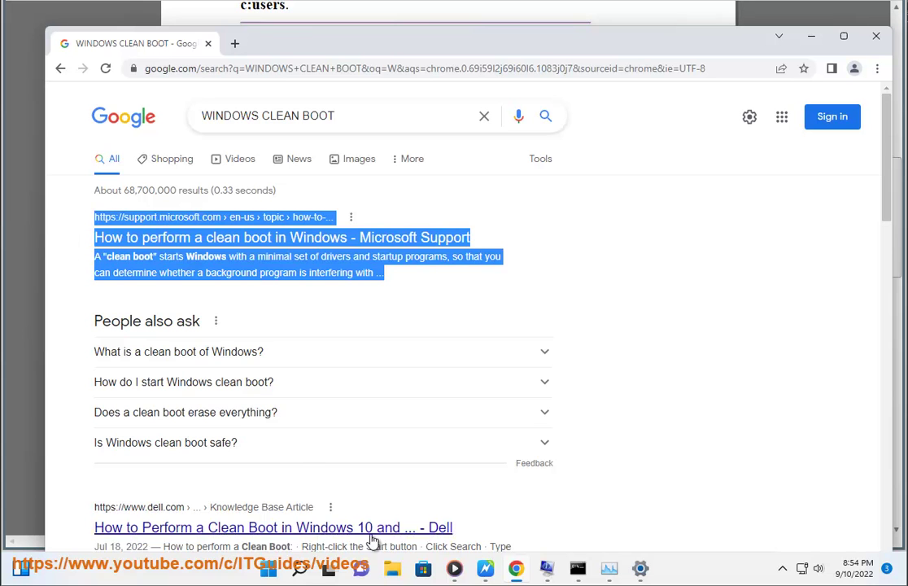
# - Open System Configuration, hide all Microsoft services, disable all the remaining services and accept the settings
pyautogui.click(306, 571)
pyautogui.write('MSC')
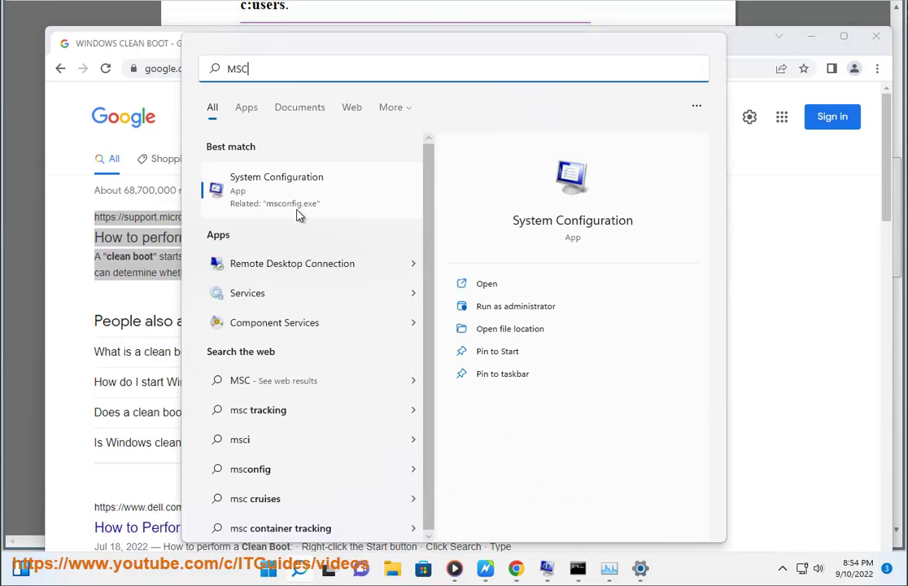
pyautogui.click(301, 213)
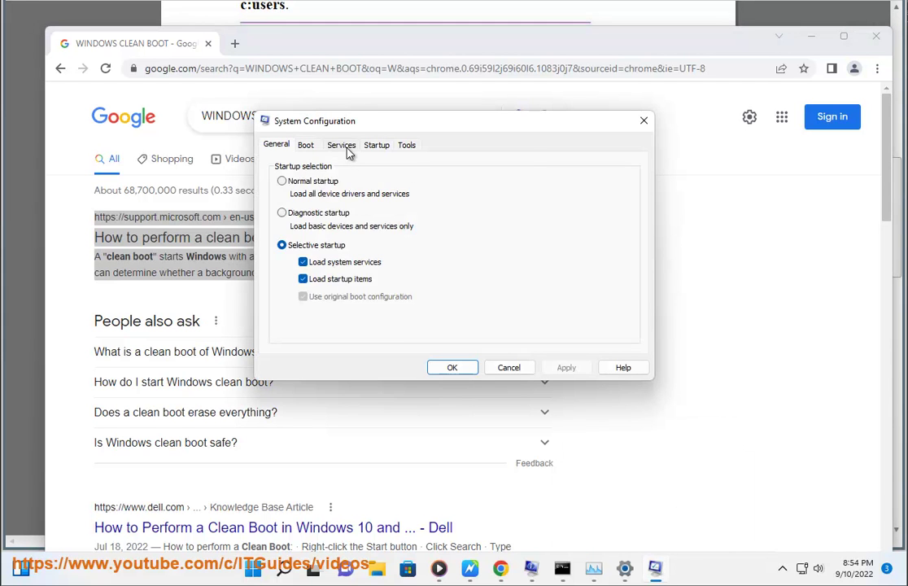
pyautogui.click(341, 144)
pyautogui.click(274, 342)
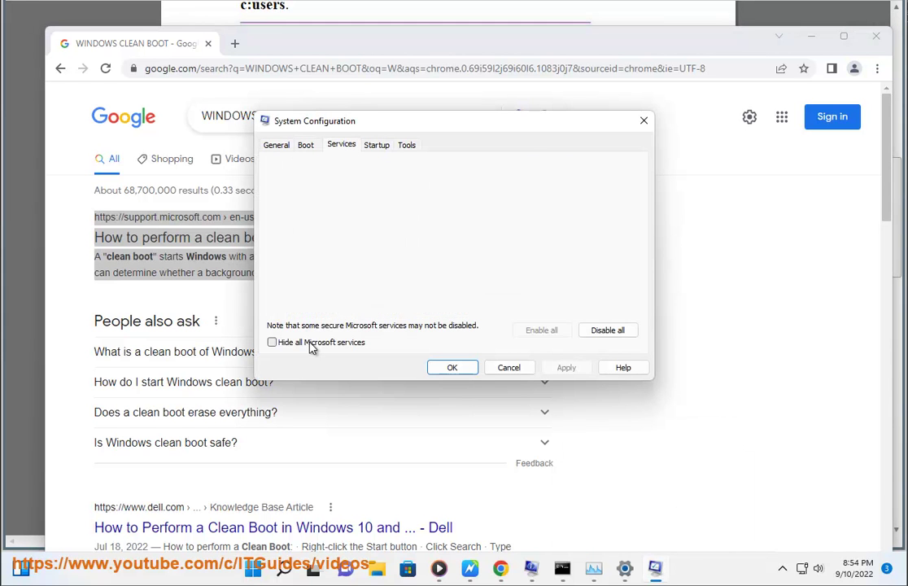
pyautogui.click(601, 334)
pyautogui.click(452, 367)
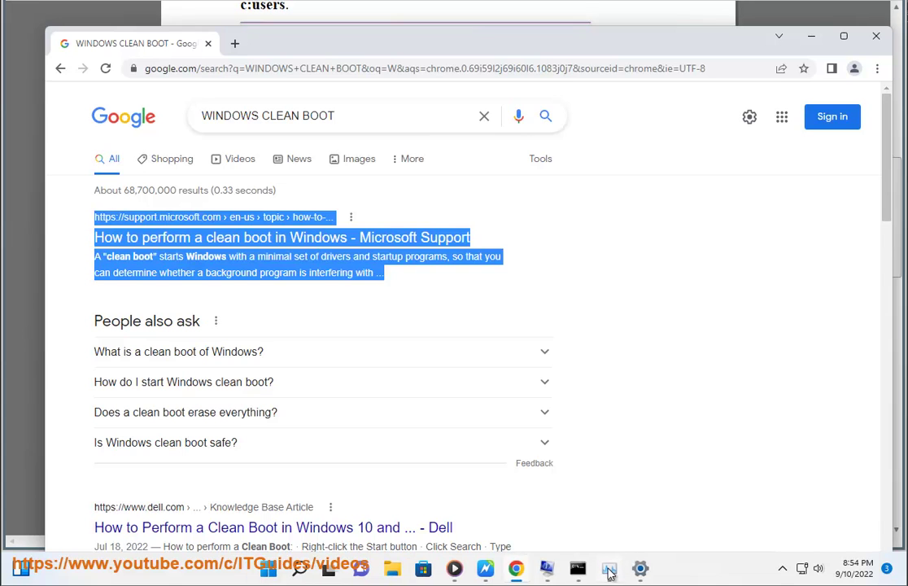
# - Review the startup apps in Task Manager, close it and minimize the browser to return to the guide
pyautogui.click(611, 569)
pyautogui.click(572, 114)
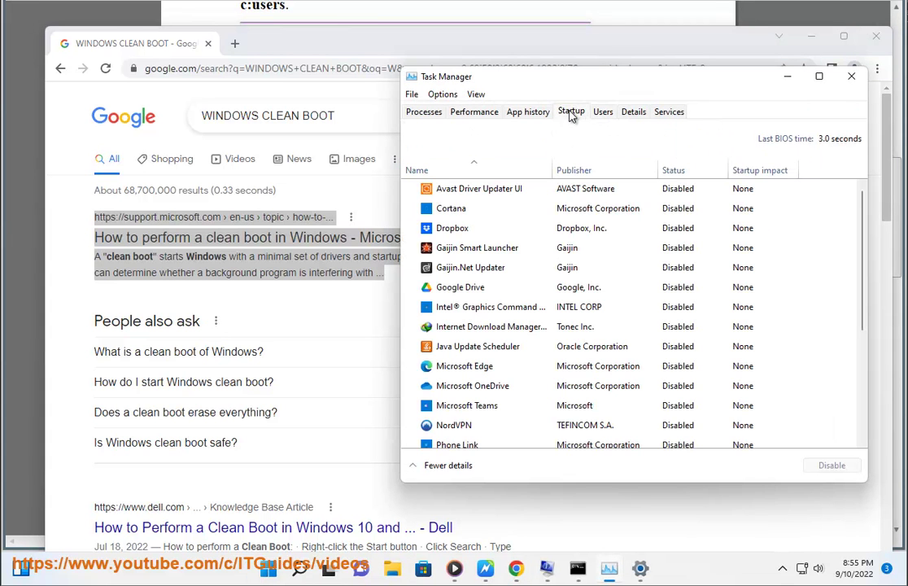
pyautogui.click(852, 81)
pyautogui.click(812, 37)
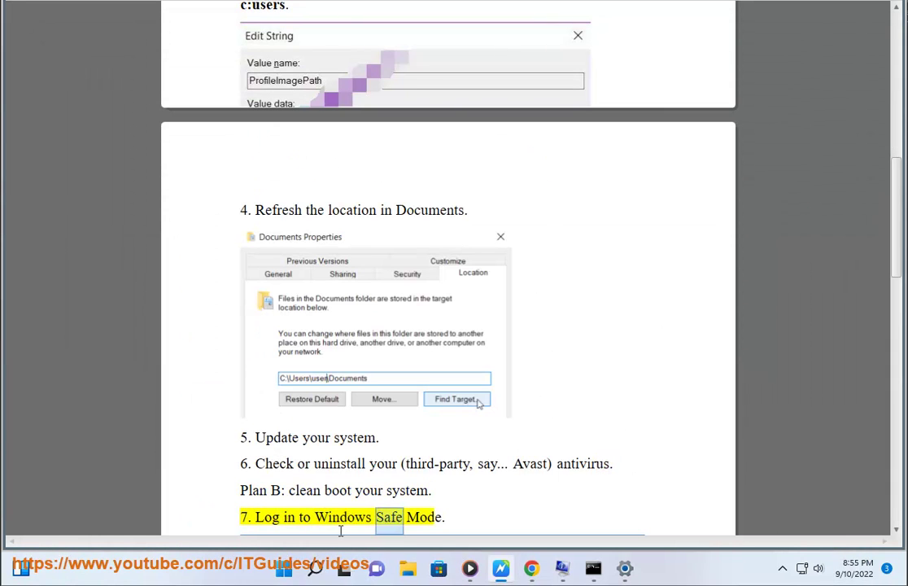
# - Enable Safe boot with the Minimal option in System Configuration's boot settings and accept the change
pyautogui.click(315, 568)
pyautogui.write('MSC')
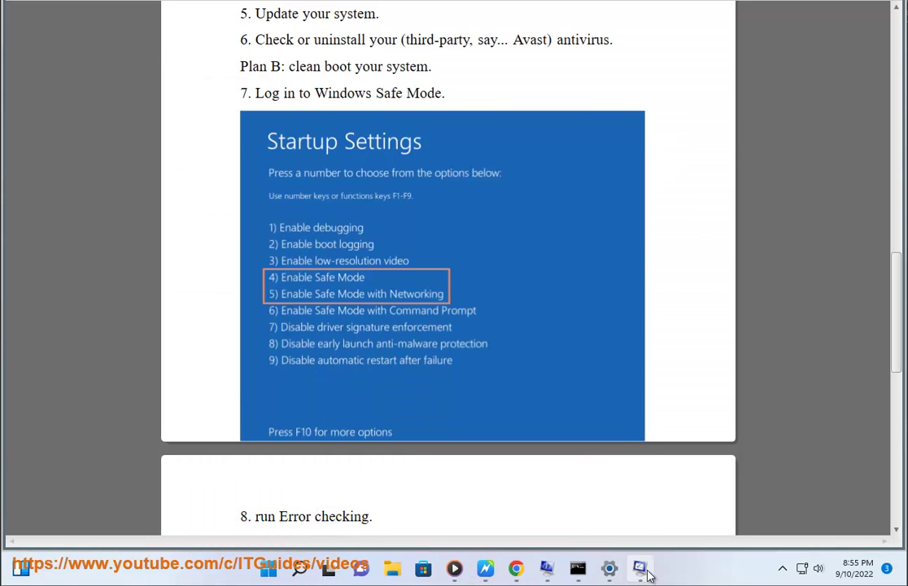
pyautogui.click(640, 570)
pyautogui.click(305, 146)
pyautogui.click(305, 282)
pyautogui.moveTo(373, 126); pyautogui.dragTo(548, 144)
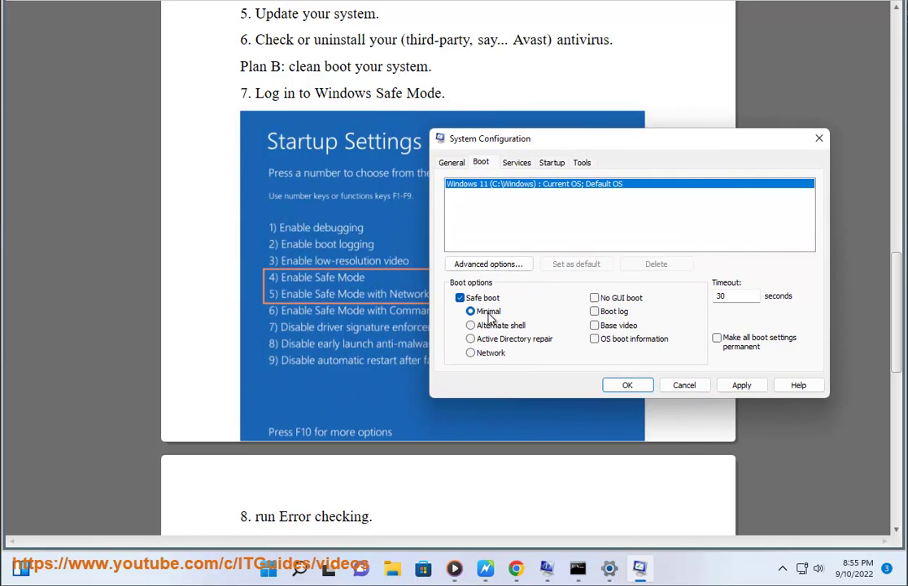
pyautogui.click(628, 383)
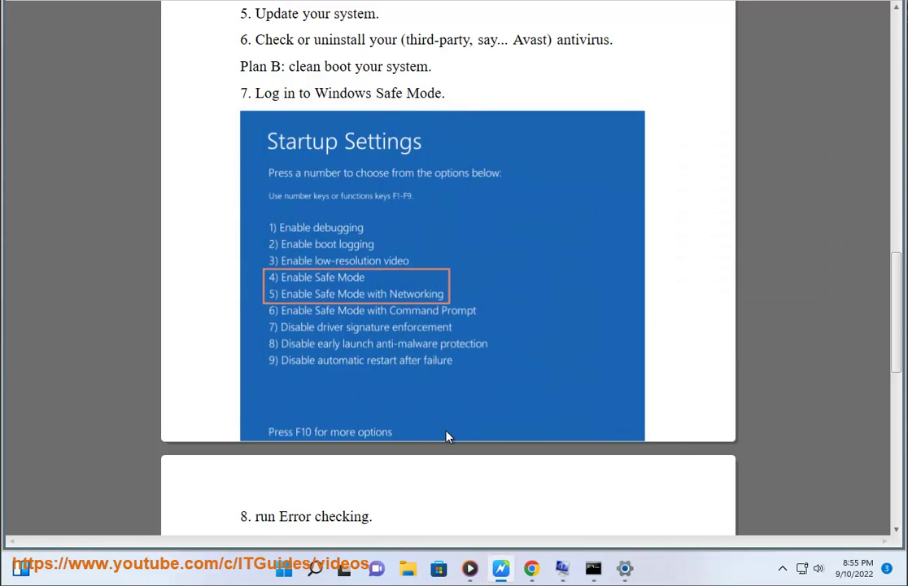
# - Search Google in Chrome for "windows safe mode", highlight the Microsoft Support results and minimize the browser
pyautogui.click(531, 568)
pyautogui.moveTo(345, 116); pyautogui.dragTo(261, 120)
pyautogui.write('SAFE')
pyautogui.click(310, 149)
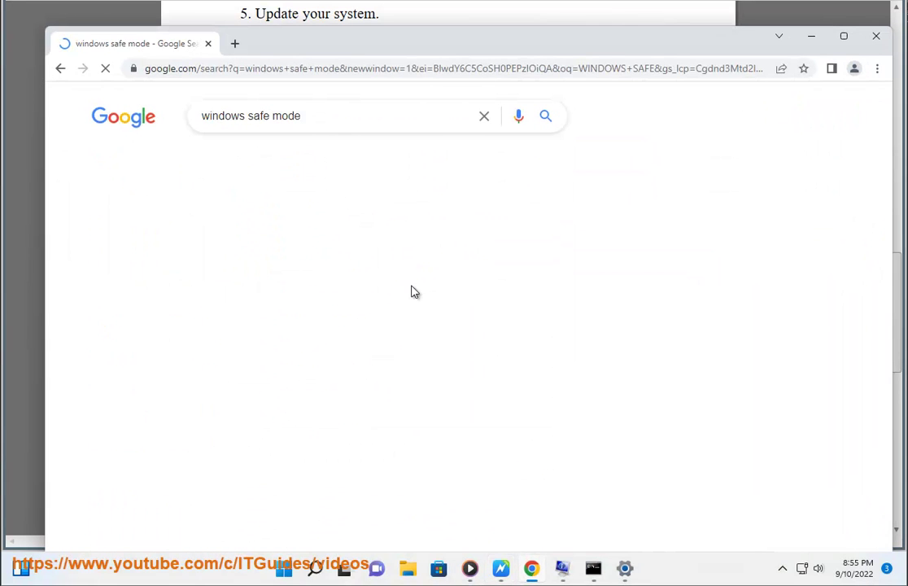
pyautogui.moveTo(405, 350); pyautogui.dragTo(160, 196)
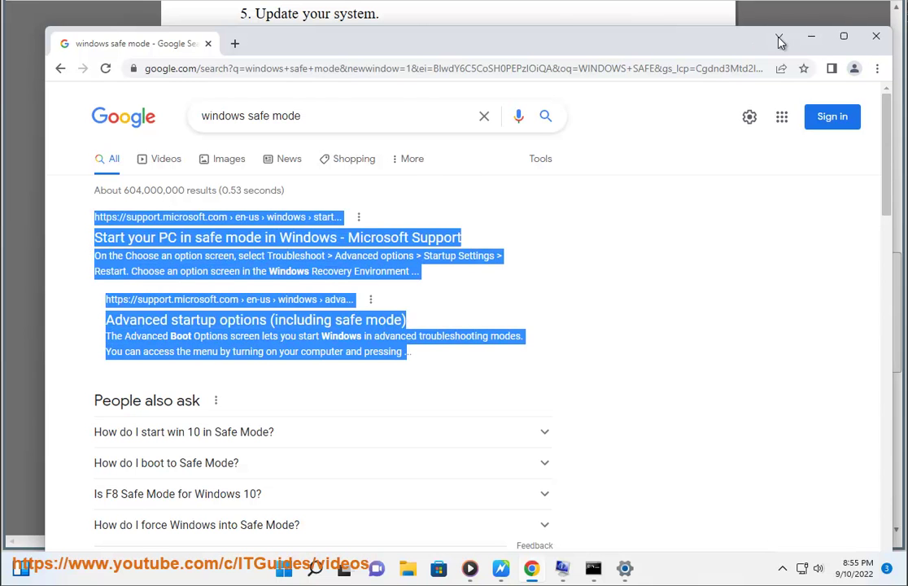
pyautogui.click(812, 37)
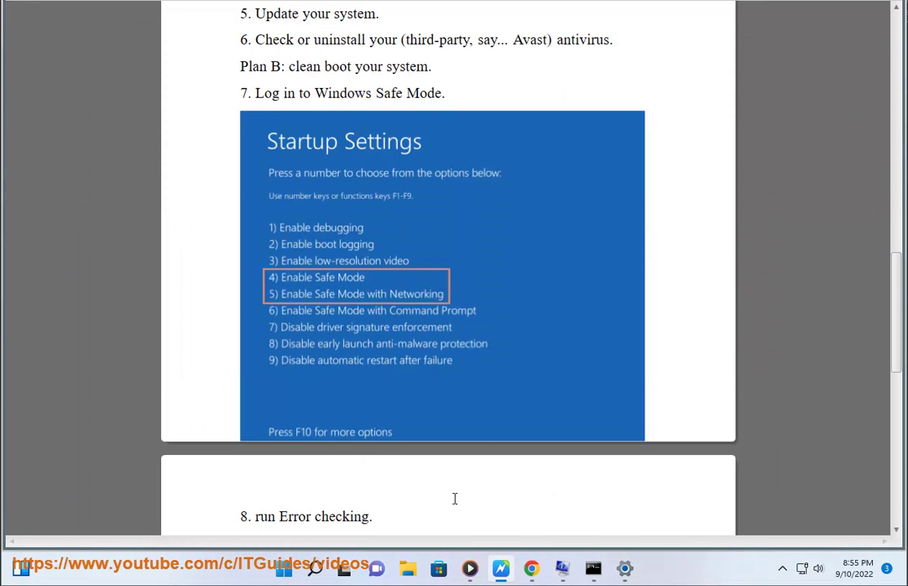
# - Go to the guide's Error checking section and open the error check for Local Disk (C:) from the drive's properties
pyautogui.scroll(-1, 337, 360)
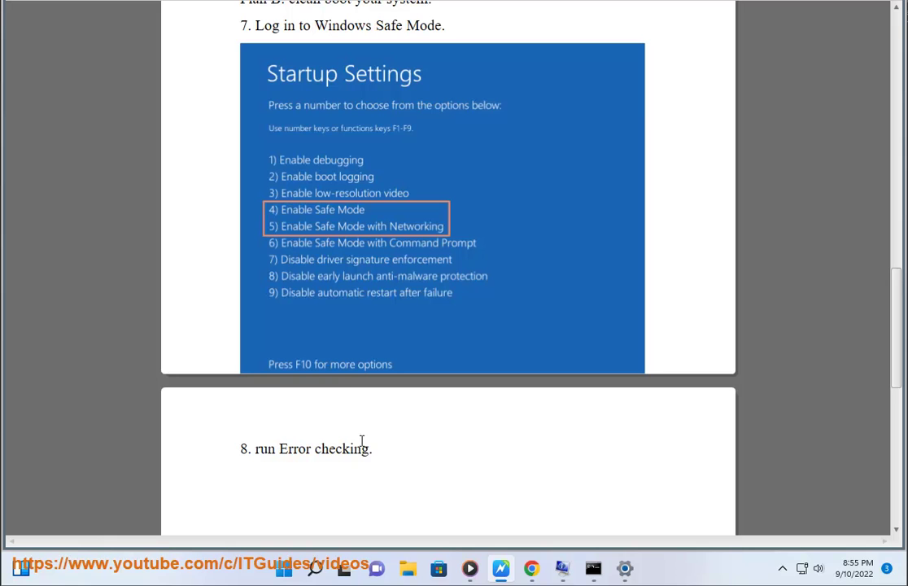
pyautogui.moveTo(370, 450); pyautogui.dragTo(281, 449)
pyautogui.click(408, 568)
pyautogui.click(145, 440)
pyautogui.rightClick(291, 375)
pyautogui.click(328, 336)
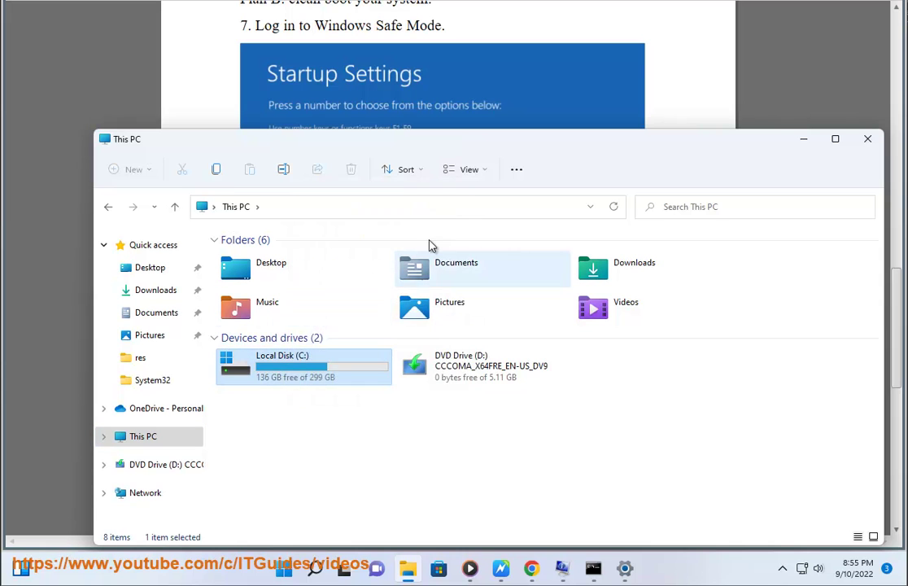
pyautogui.click(384, 241)
pyautogui.click(468, 306)
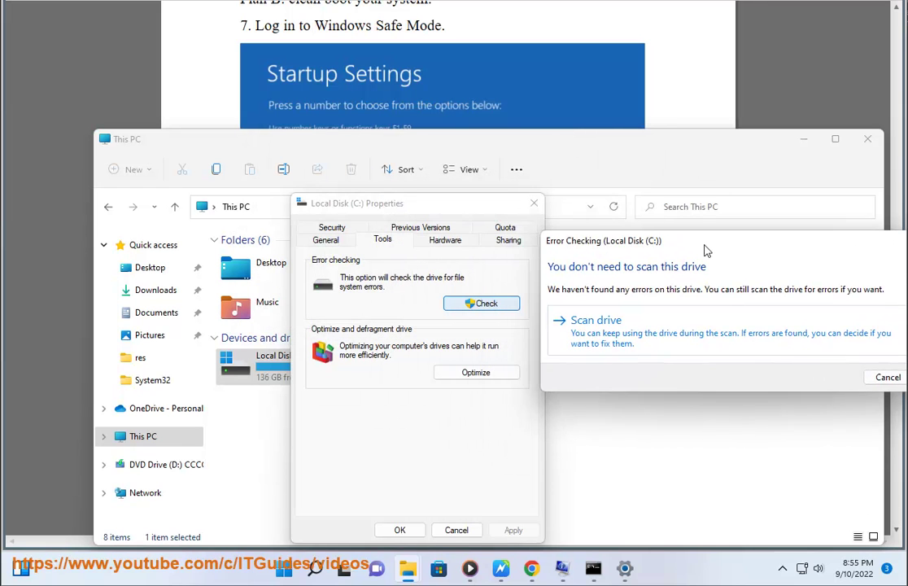